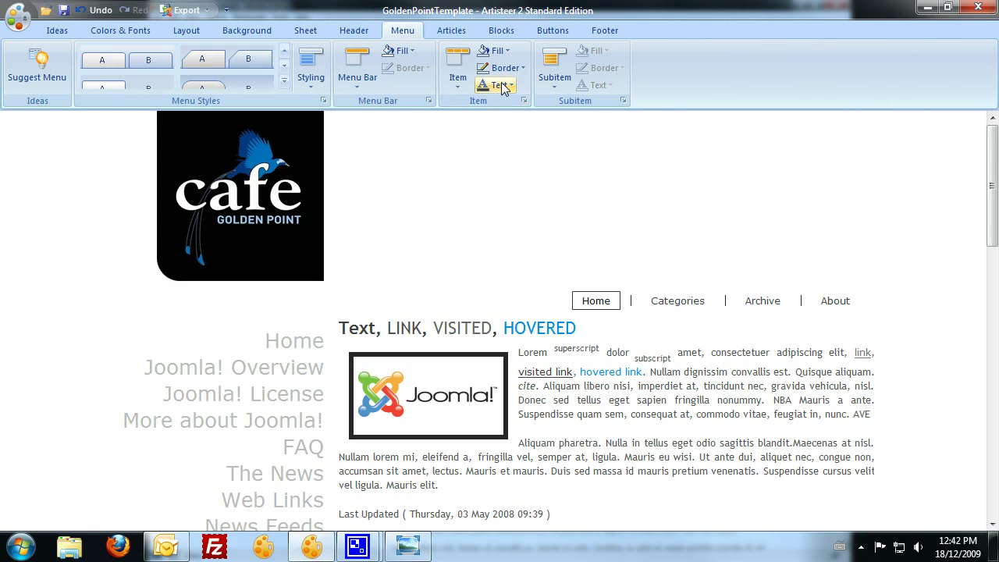
- Change the ordinary article link colour to a lighter grey
left_click(451, 30)
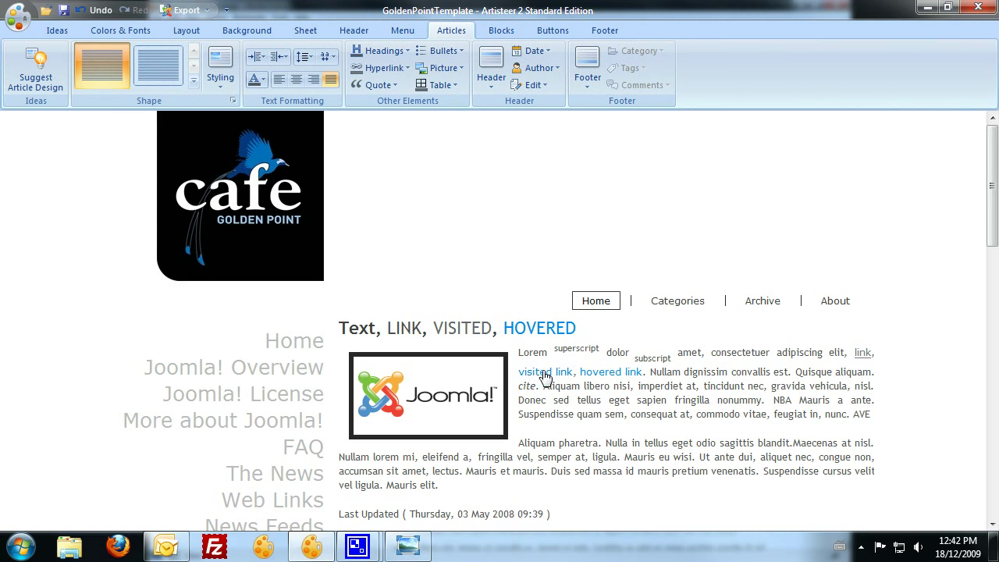
left_click(377, 69)
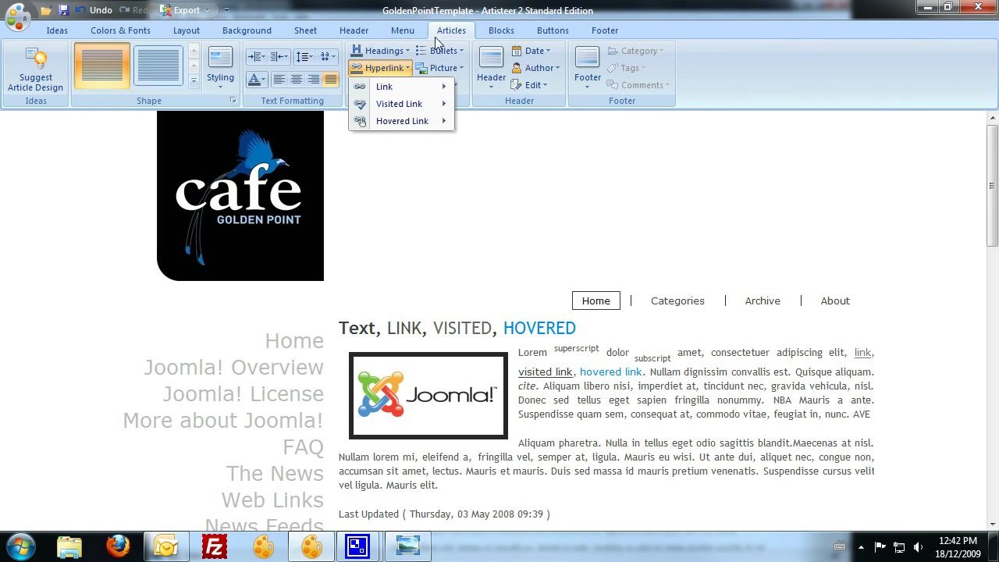
mouse_move(421, 87)
mouse_move(500, 103)
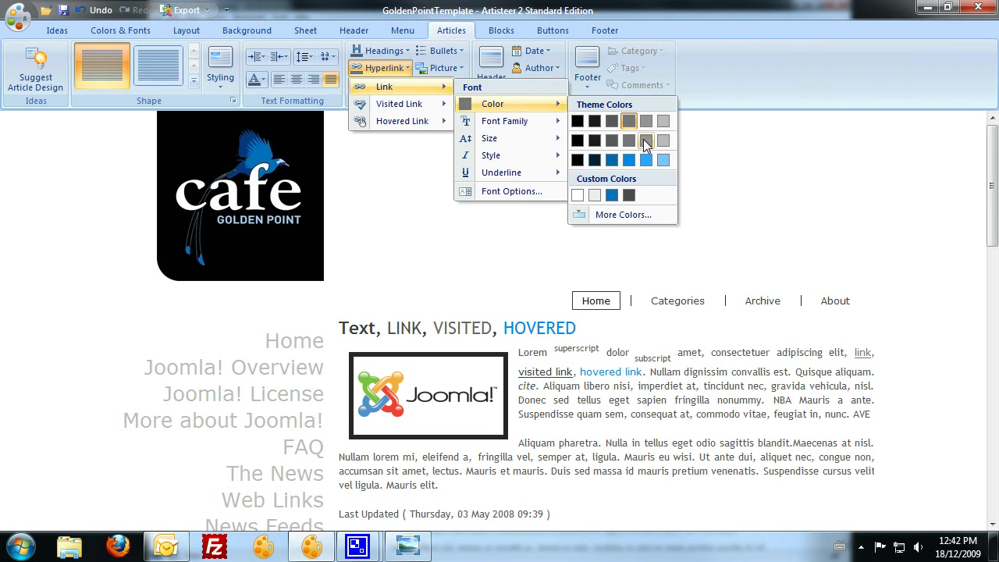
left_click(645, 141)
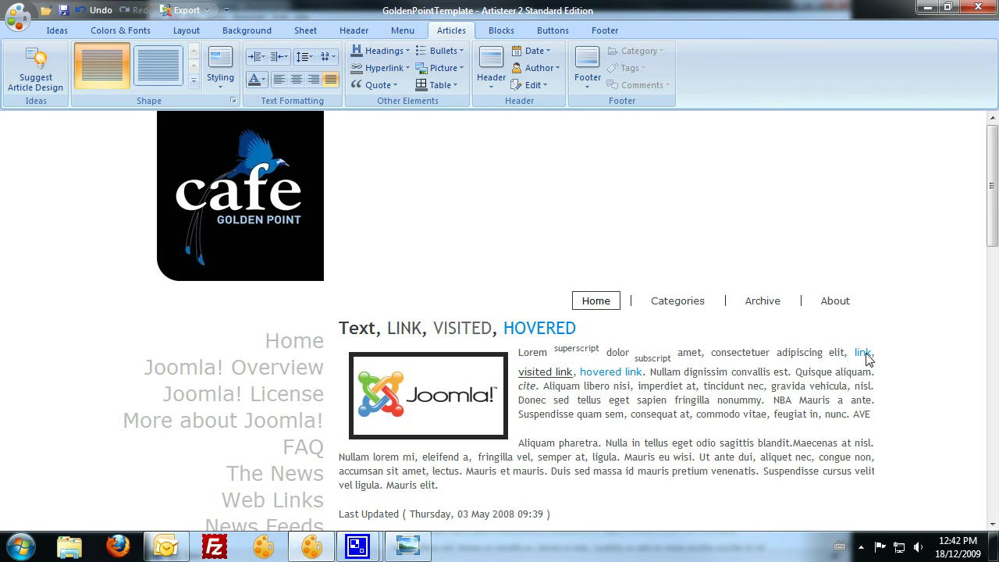
- Recolour the article hyperlinks with the dark blue theme swatch
left_click(385, 70)
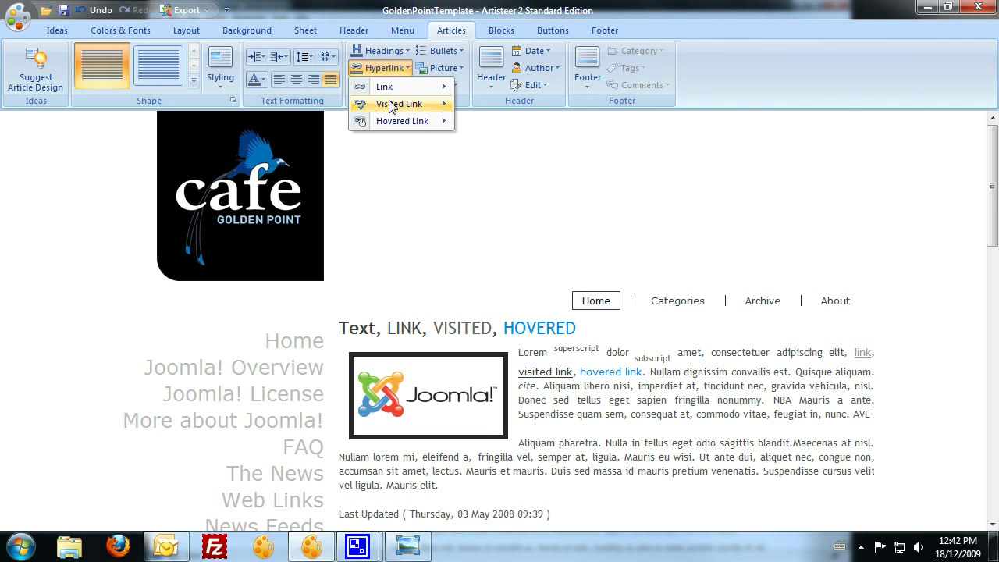
mouse_move(425, 87)
mouse_move(536, 108)
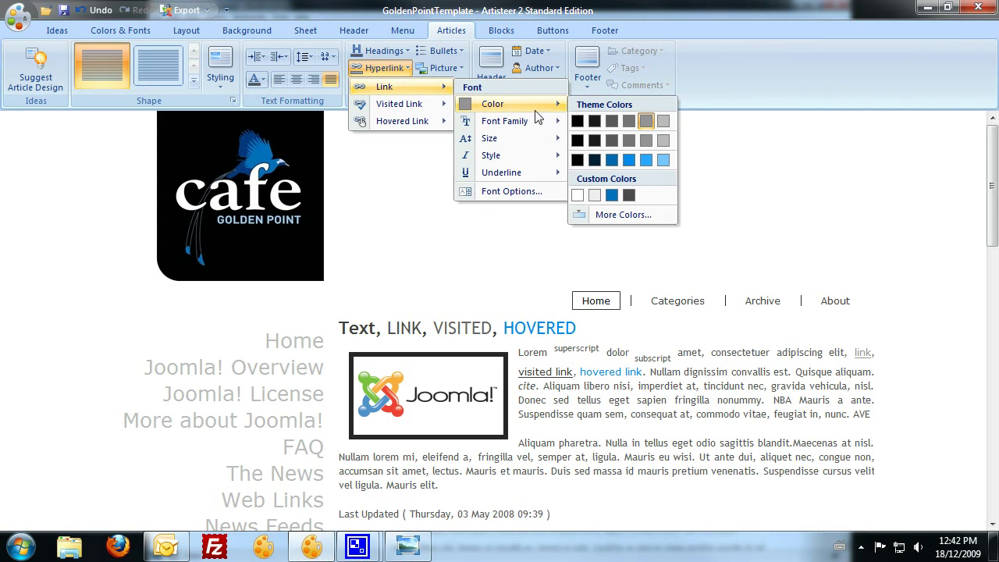
left_click(610, 159)
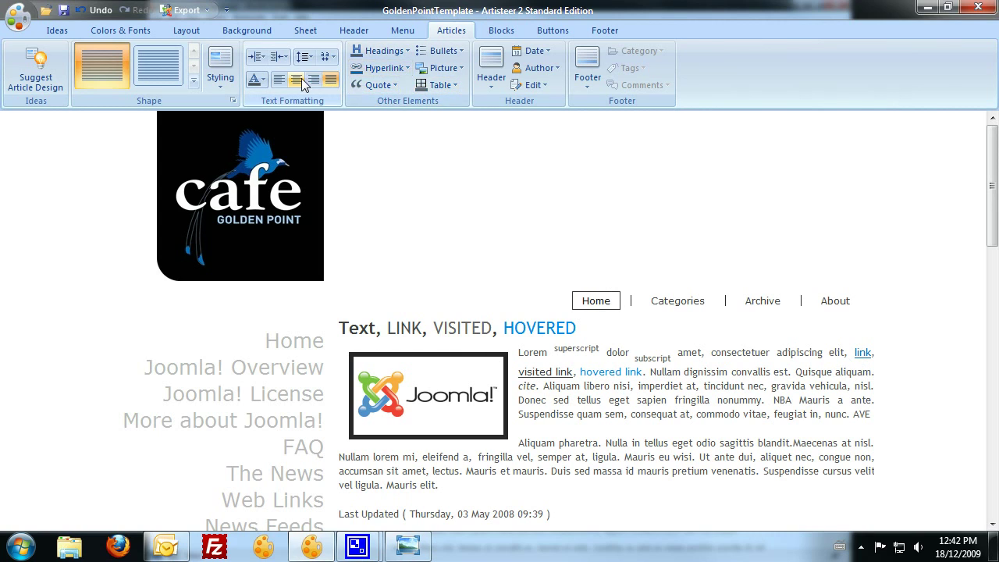
- Replace the hollow ring bullets with the filled blue dot picture from the Circle section
scroll(472, 238, "down", 5)
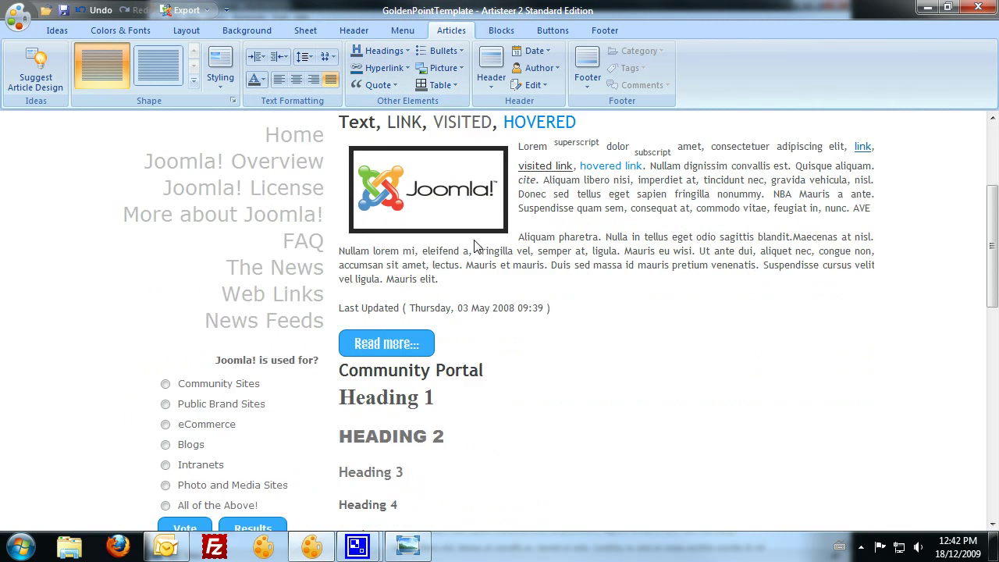
scroll(521, 261, "up", 5)
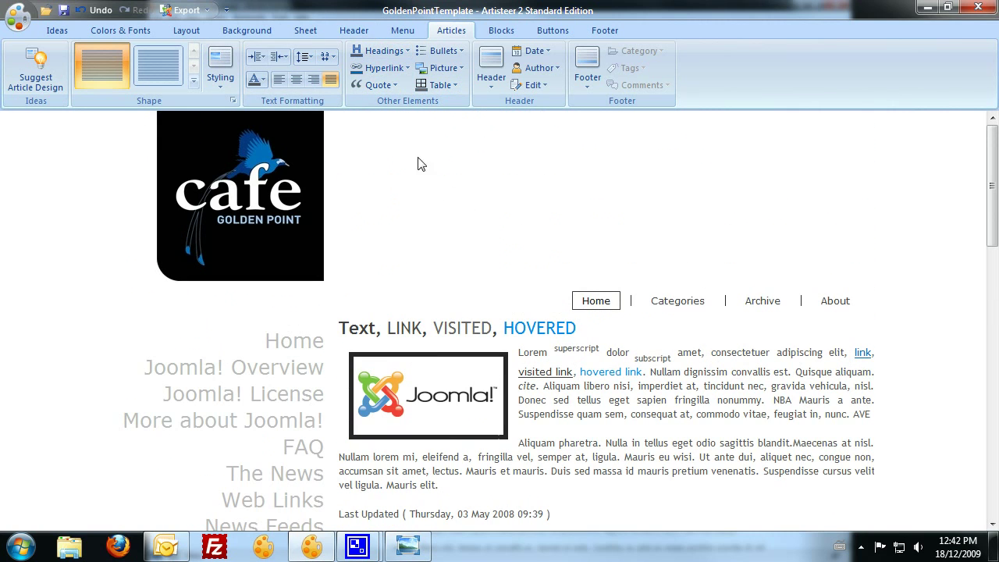
left_click(434, 52)
left_click(632, 250)
scroll(607, 284, "down", 6)
scroll(607, 284, "down", 5)
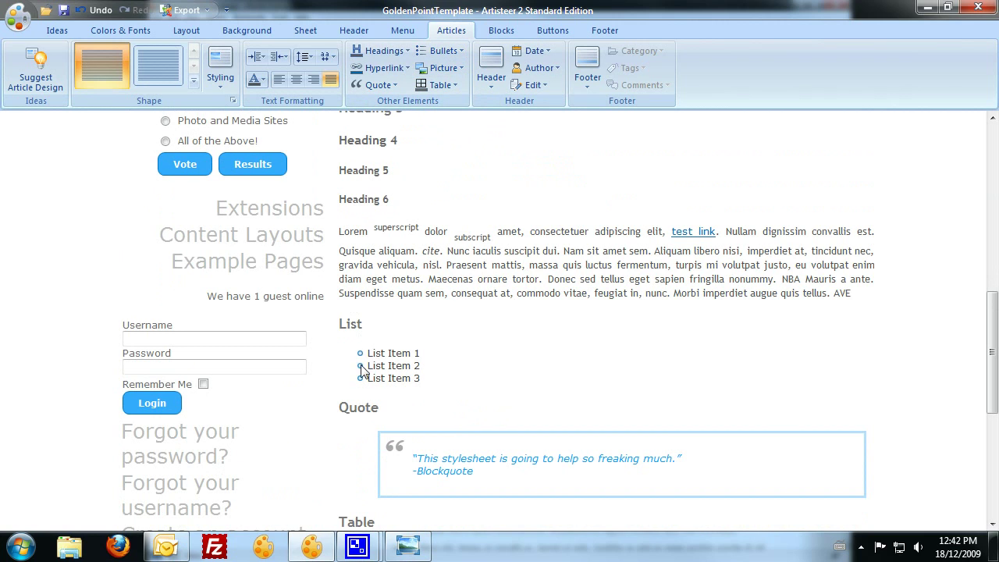
left_click(440, 52)
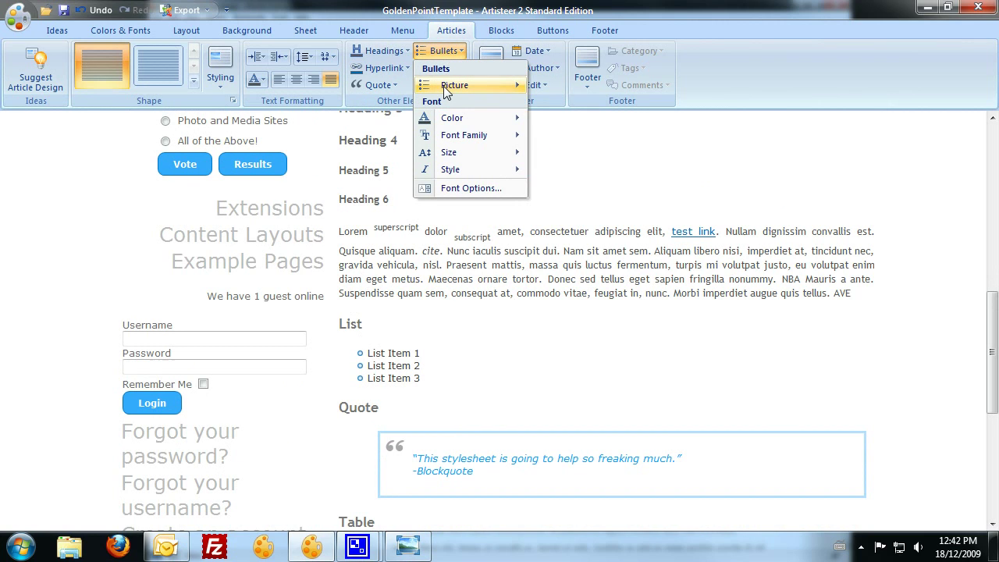
mouse_move(443, 86)
scroll(622, 394, "down", 2)
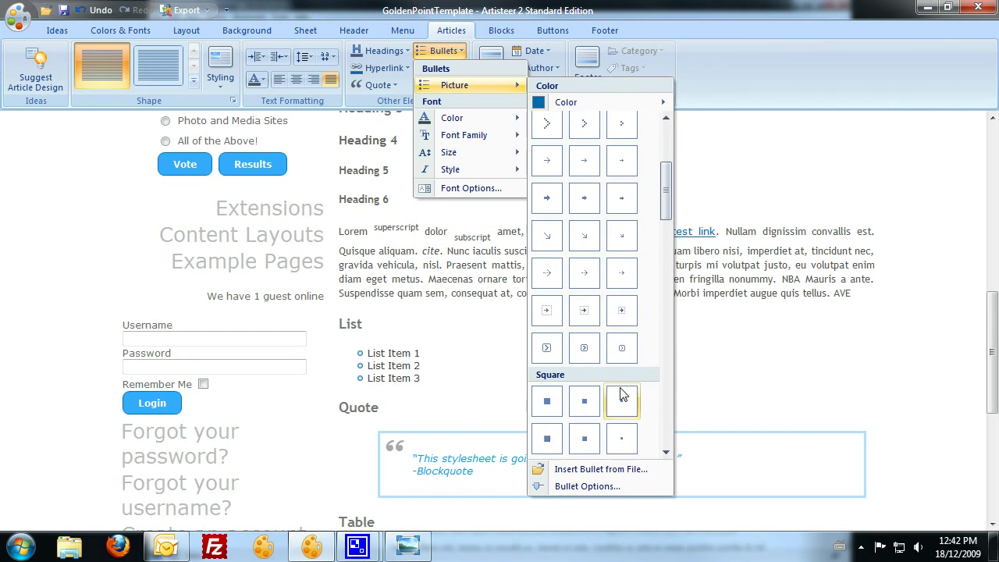
scroll(621, 394, "down", 2)
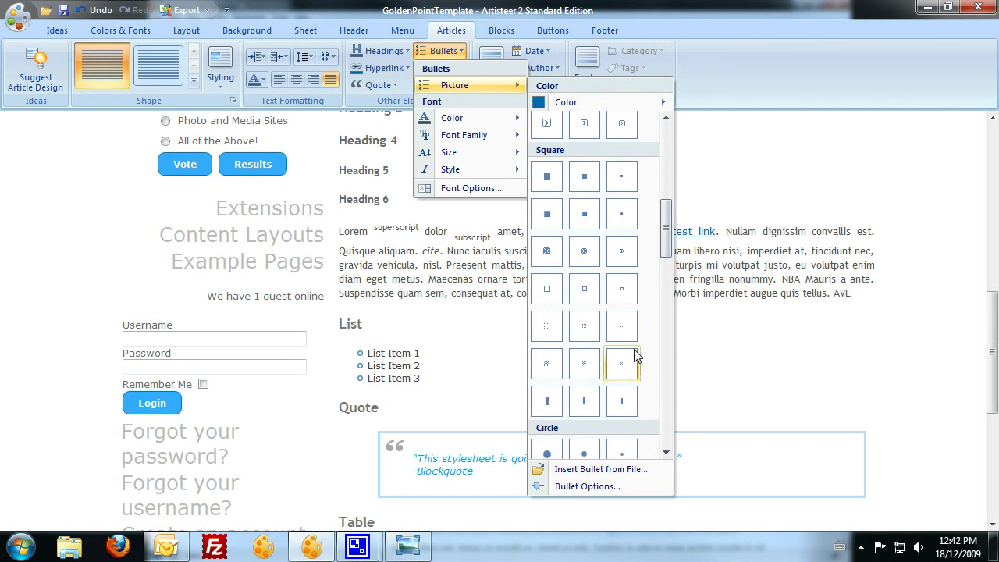
scroll(614, 390, "down", 2)
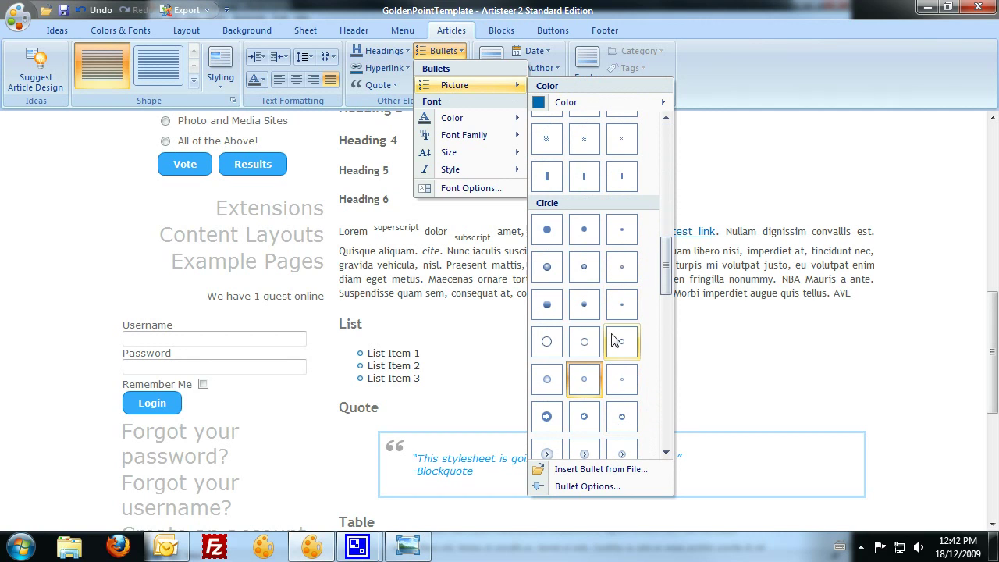
left_click(585, 305)
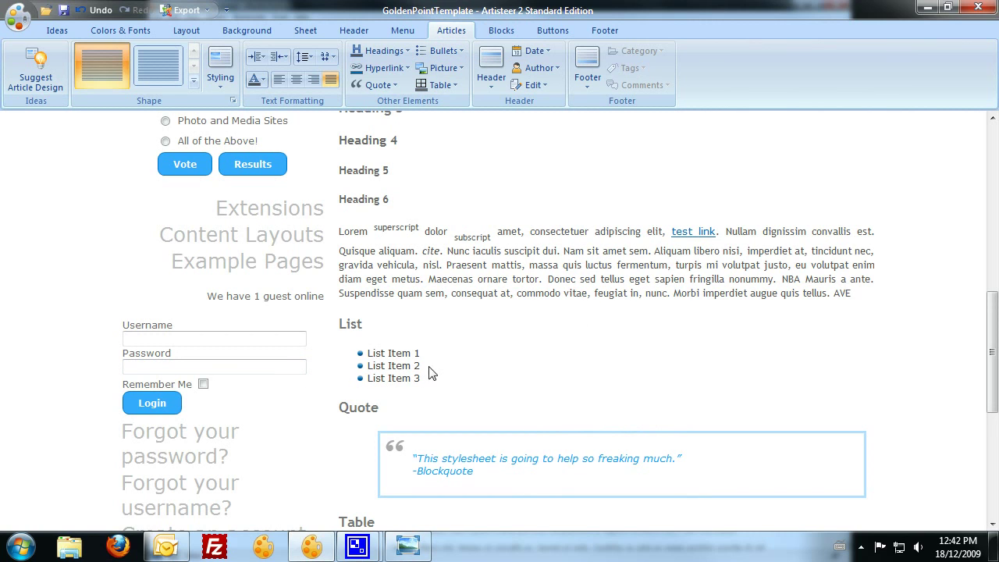
- Set the list font to Trebuchet MS (Headings)
left_click(441, 51)
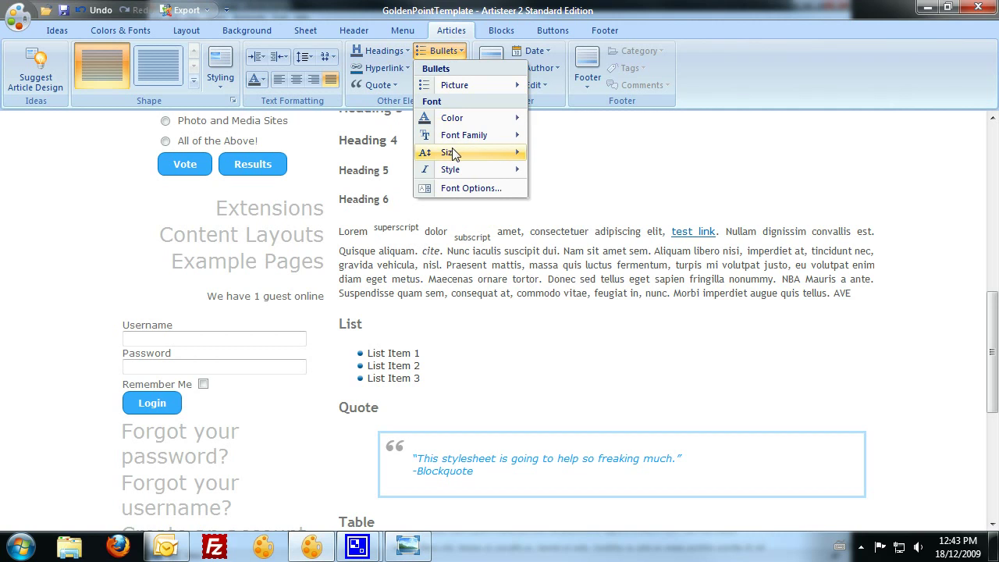
mouse_move(451, 153)
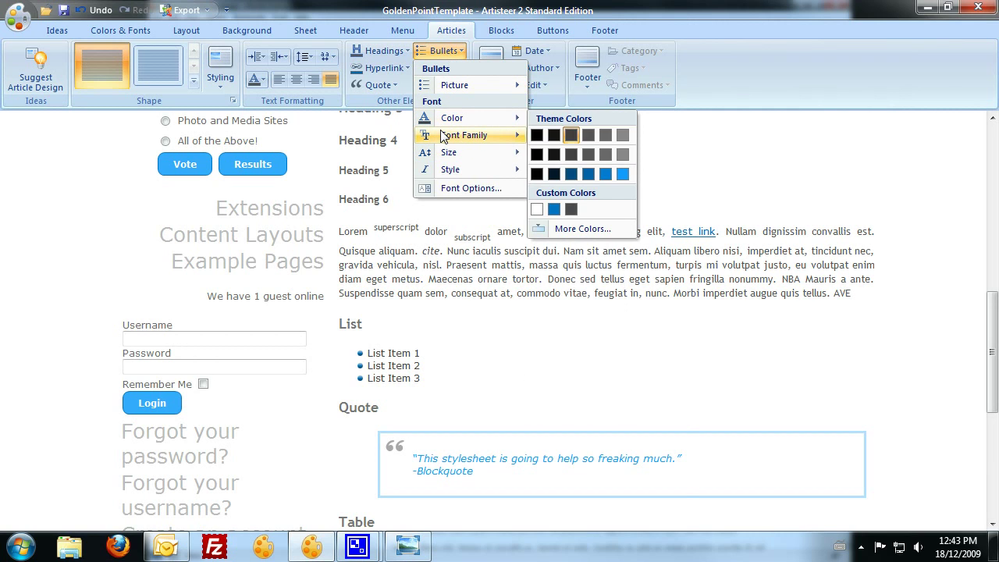
mouse_move(443, 136)
left_click(564, 30)
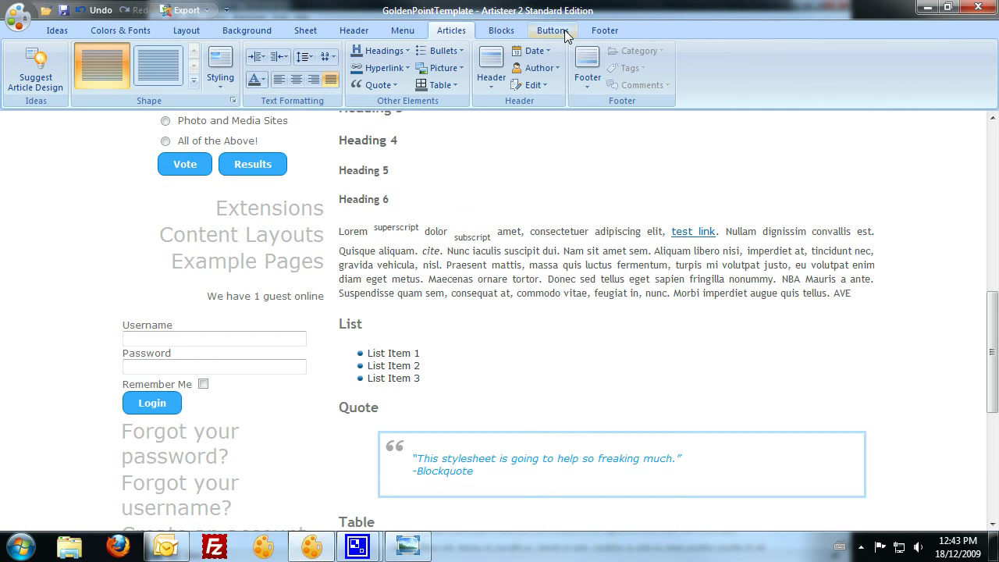
- Pick a larger font size for the bullet list text
left_click(442, 68)
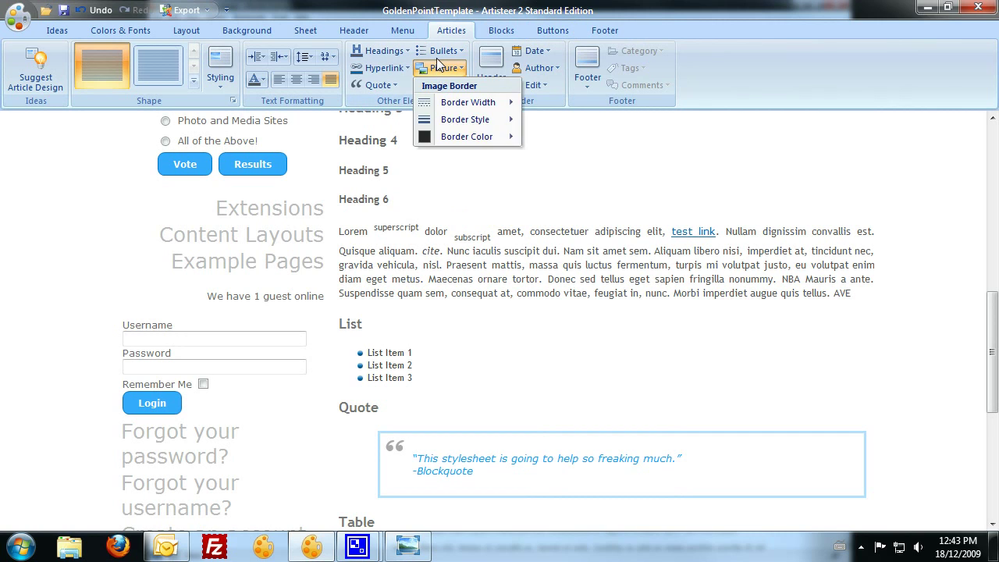
left_click(440, 51)
mouse_move(445, 121)
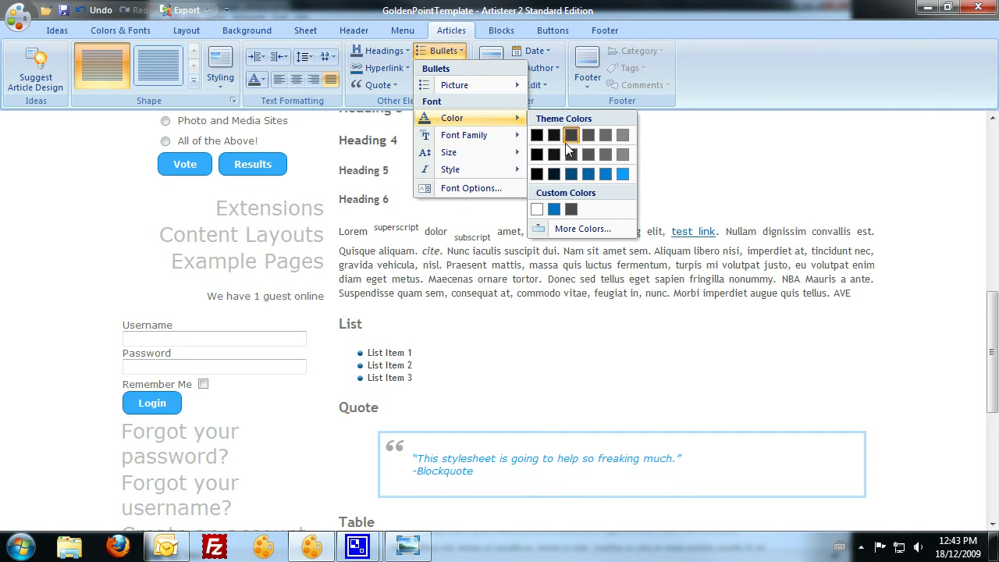
mouse_move(462, 142)
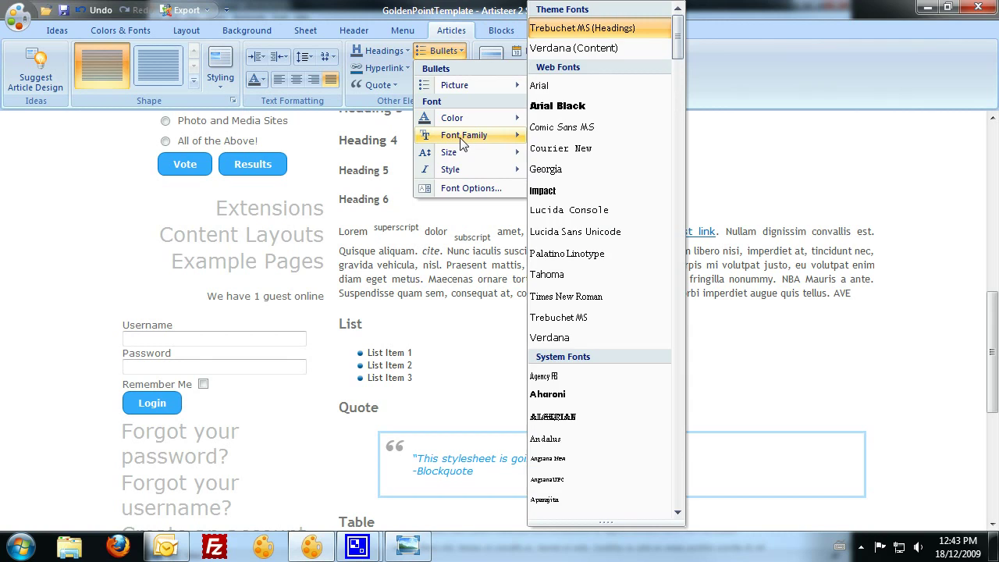
mouse_move(461, 176)
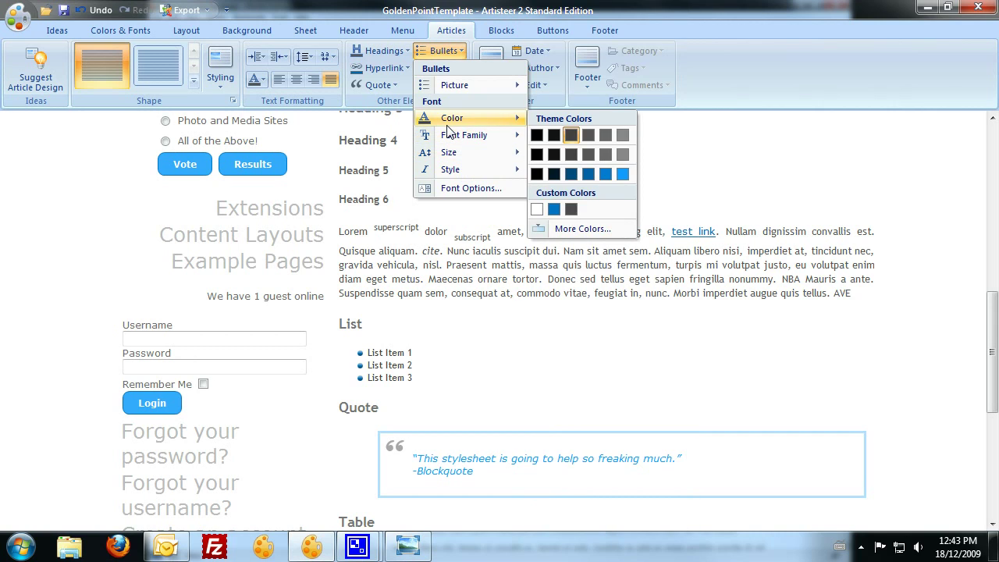
left_click(449, 321)
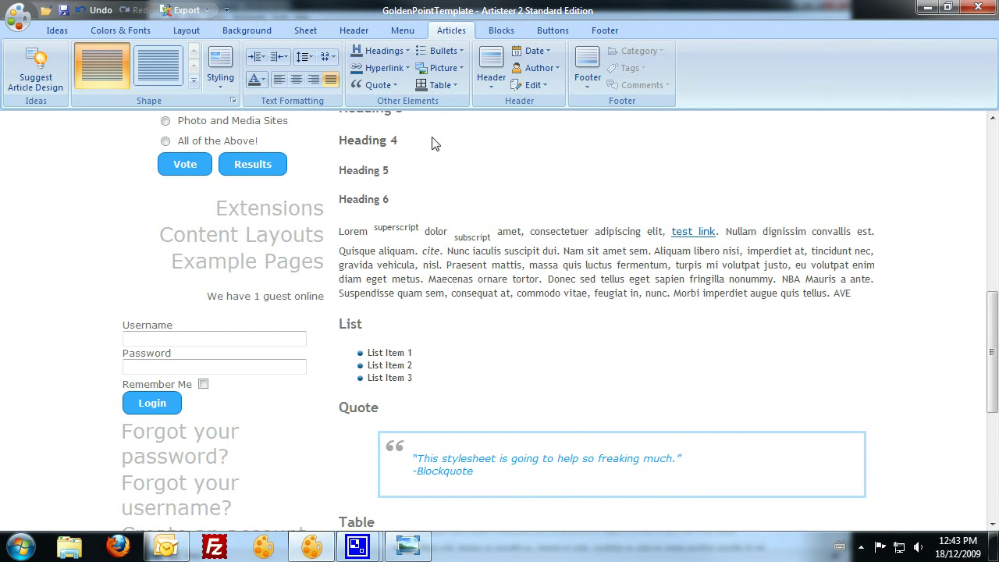
left_click(425, 59)
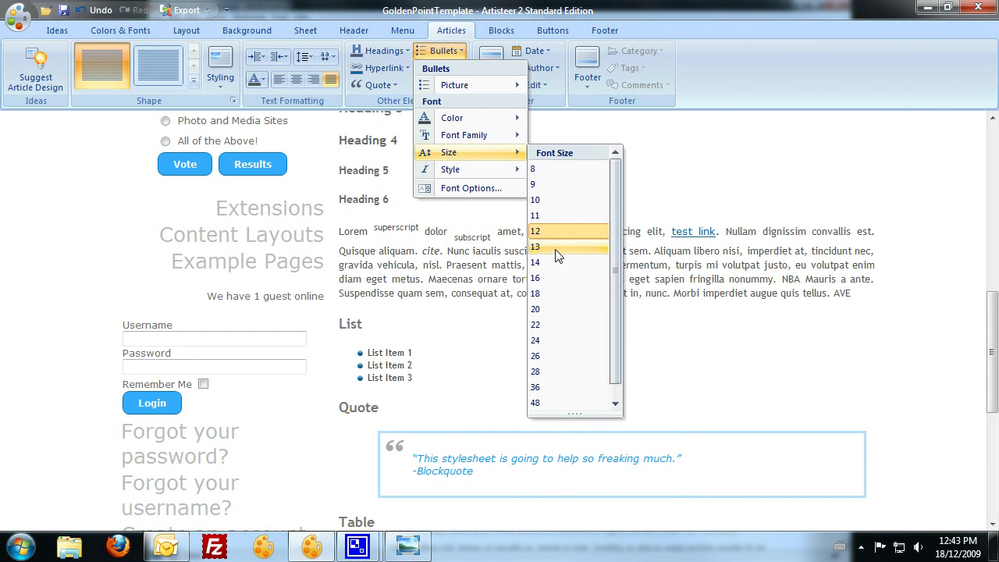
left_click(557, 252)
- Scroll through the page preview to review the blue links and filled bullets
scroll(512, 326, "down", 9)
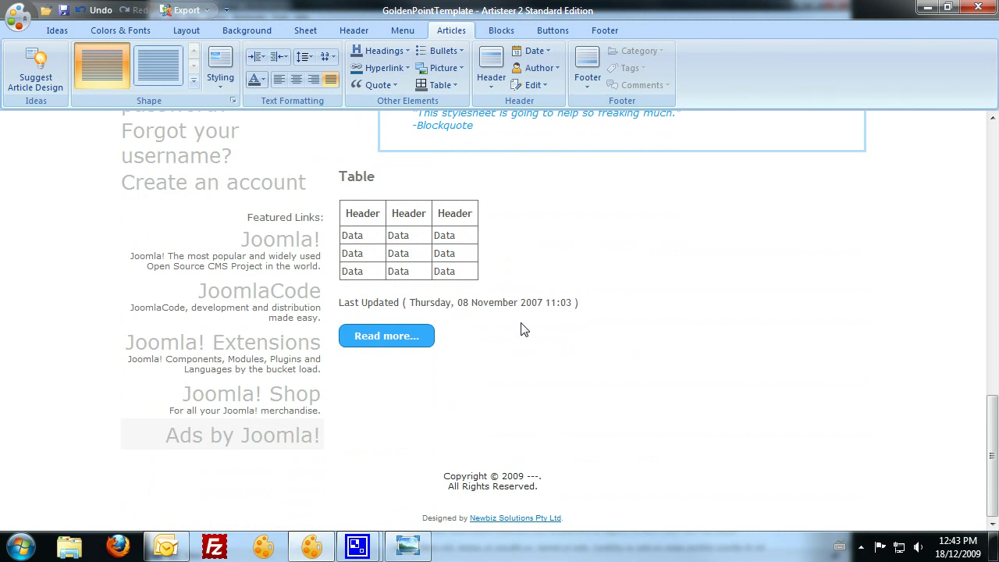
scroll(507, 359, "up", 8)
scroll(513, 366, "up", 4)
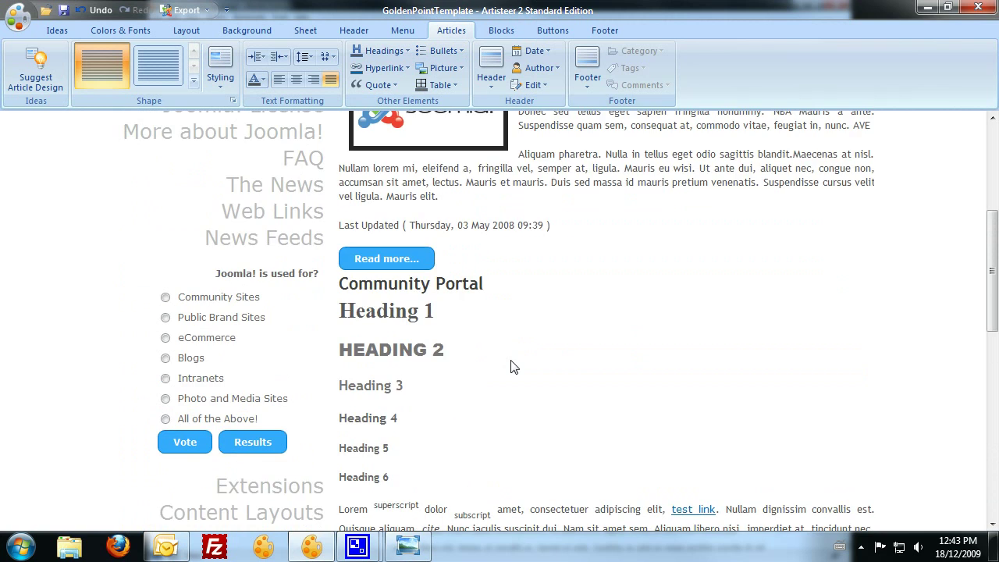
scroll(513, 367, "up", 4)
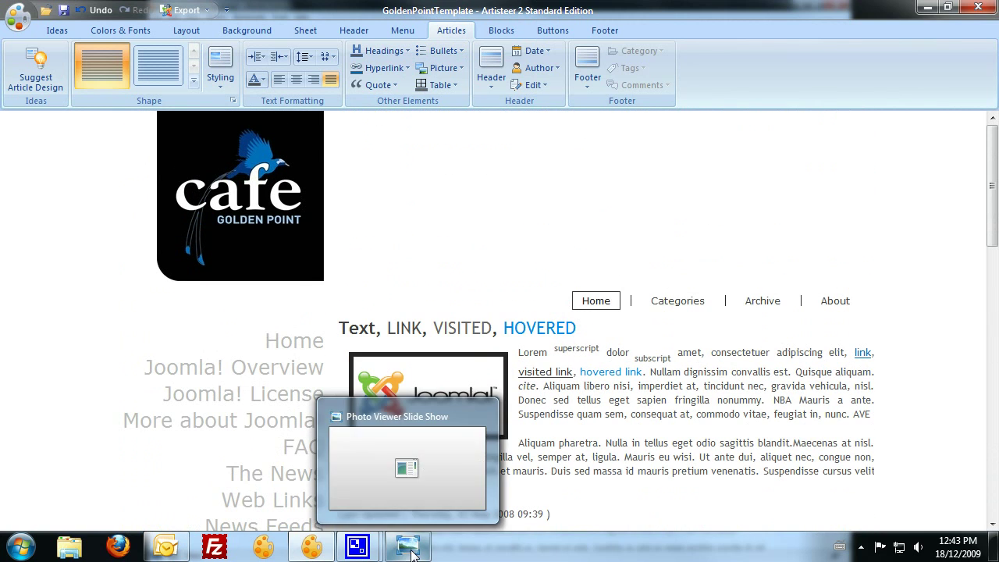
left_click(412, 550)
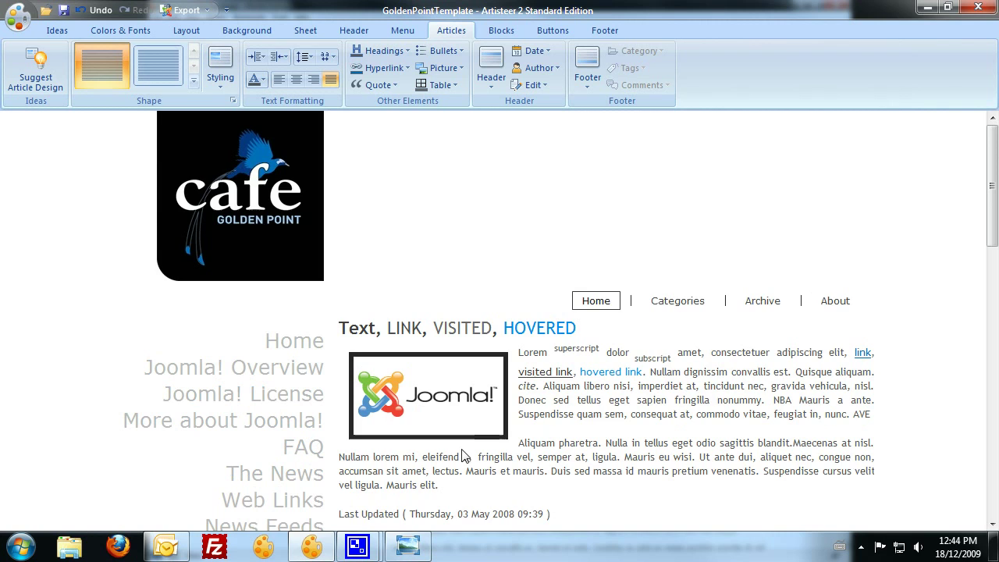
scroll(503, 421, "down", 3)
scroll(578, 404, "up", 2)
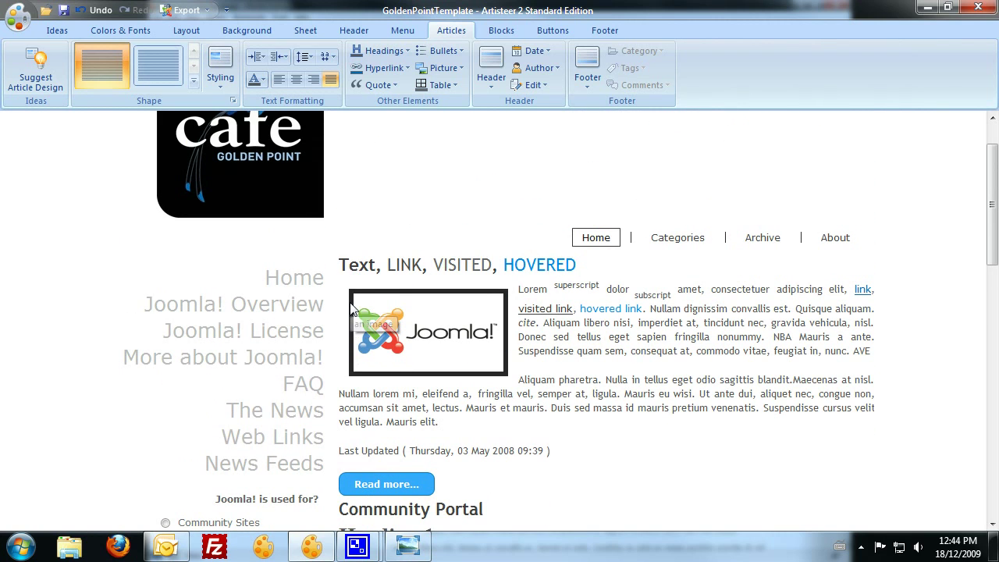
scroll(370, 291, "down", 1)
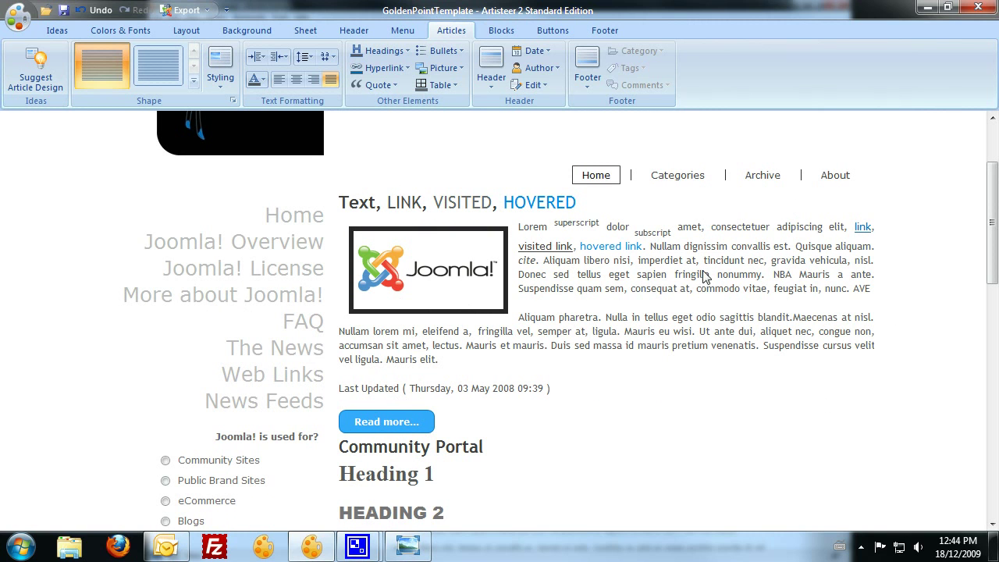
scroll(608, 307, "down", 5)
scroll(600, 324, "up", 5)
scroll(539, 324, "up", 2)
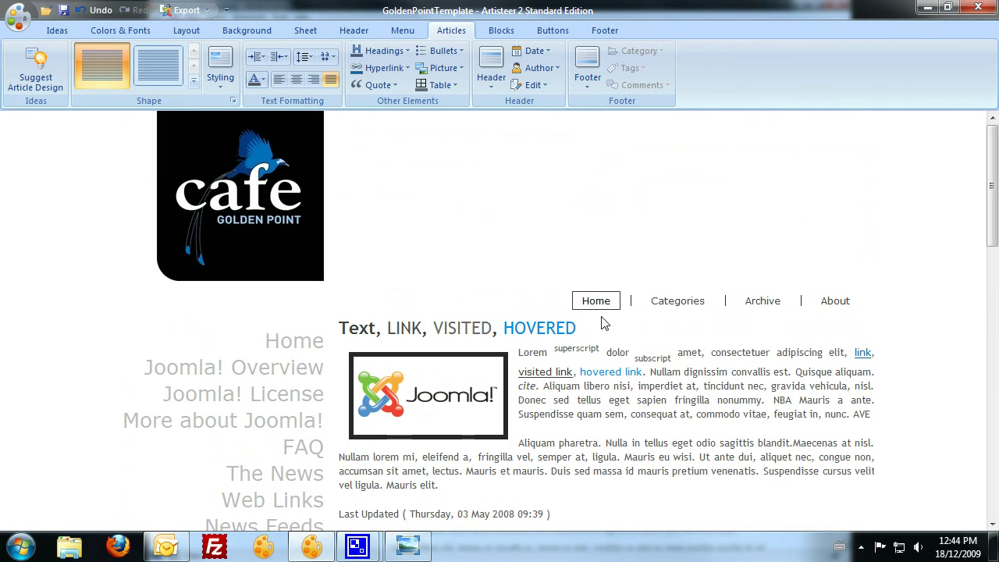
- Save the template design, then abandon a Save As GoldenPointTemplate without replacing the existing file
left_click(19, 27)
left_click(20, 145)
left_click(207, 10)
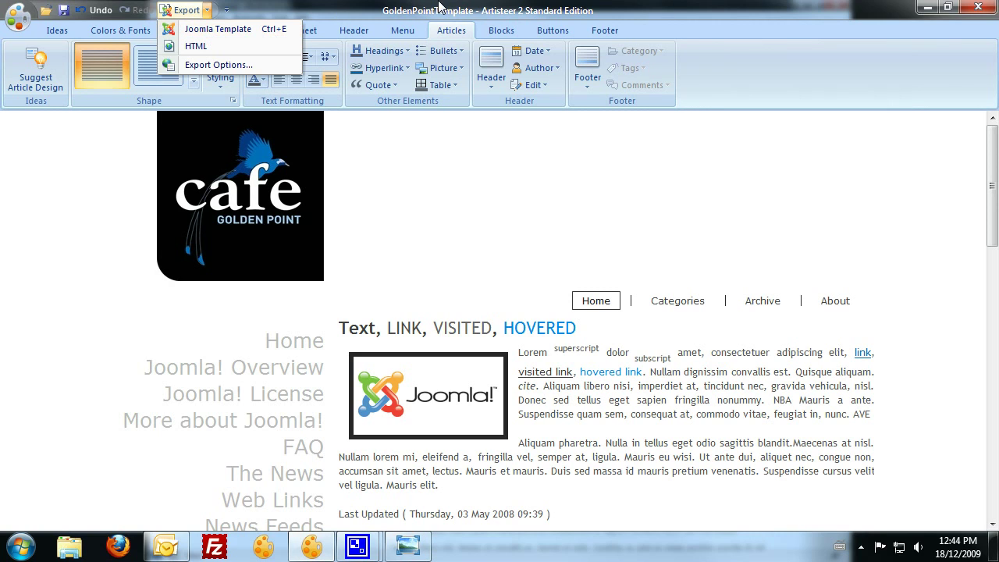
left_click(400, 6)
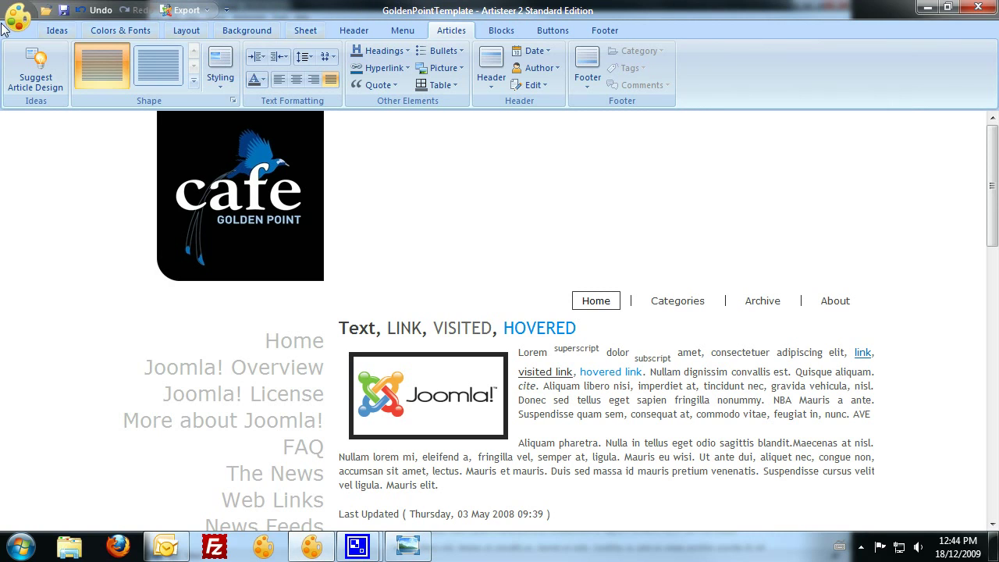
left_click(24, 17)
left_click(41, 170)
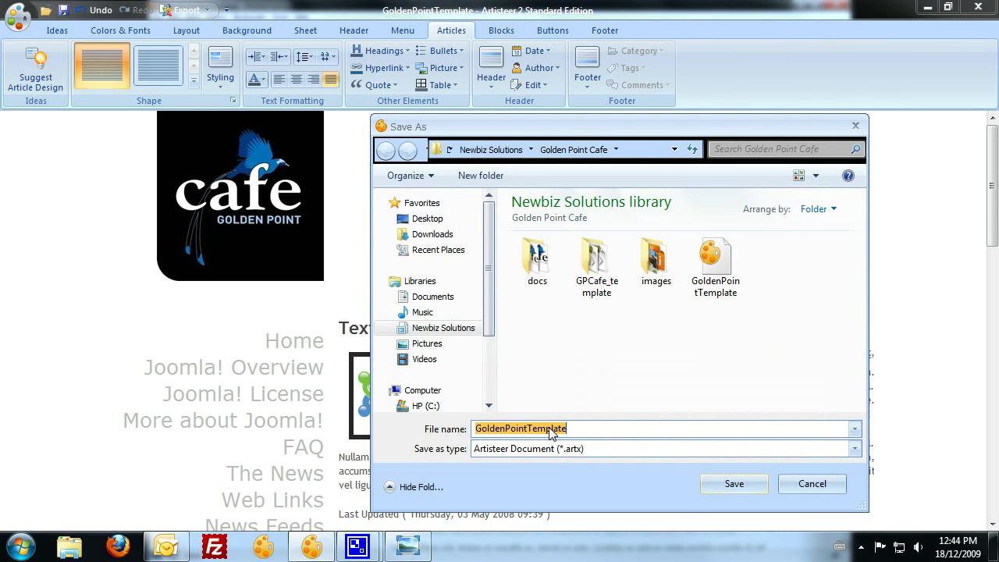
left_click(720, 485)
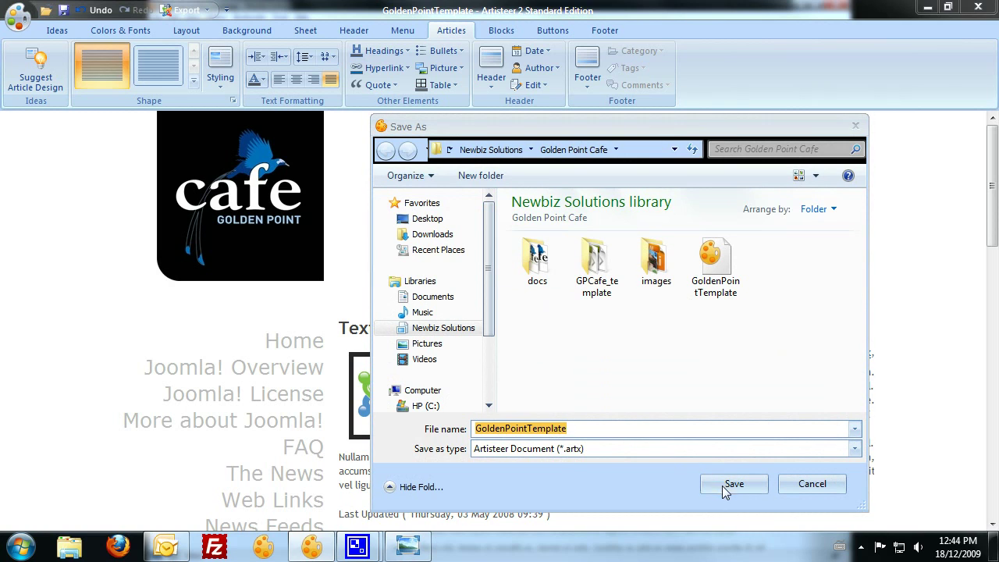
left_click(613, 284)
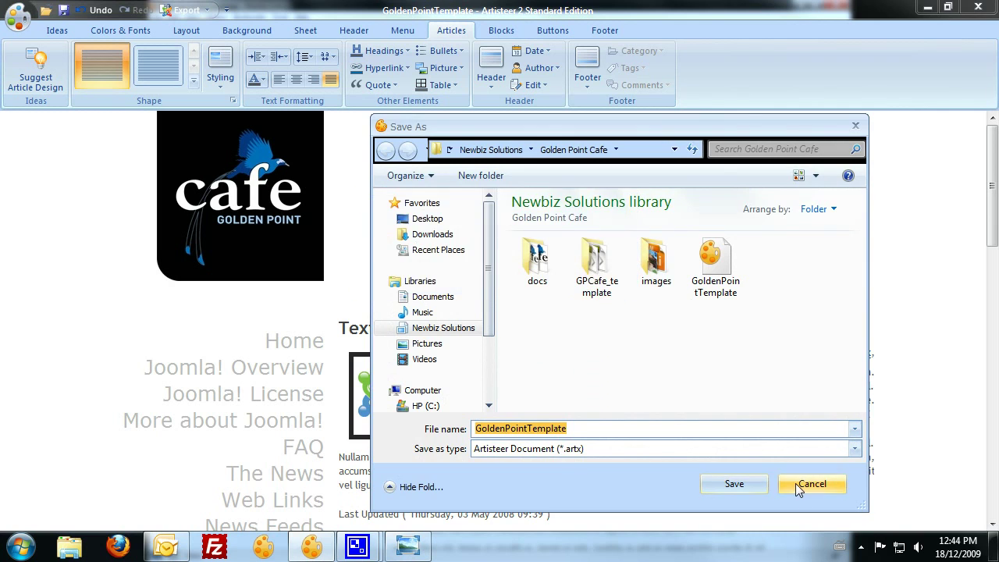
left_click(795, 483)
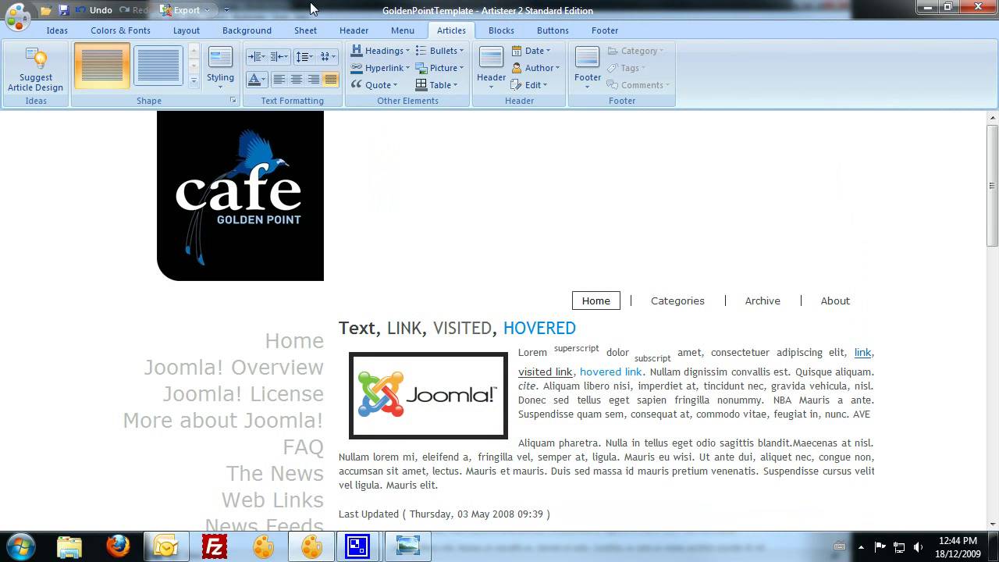
- Export a Joomla template ZIP named GoldenPointTemplate, overwriting the earlier GoldenPointTemplate.zip
left_click(207, 10)
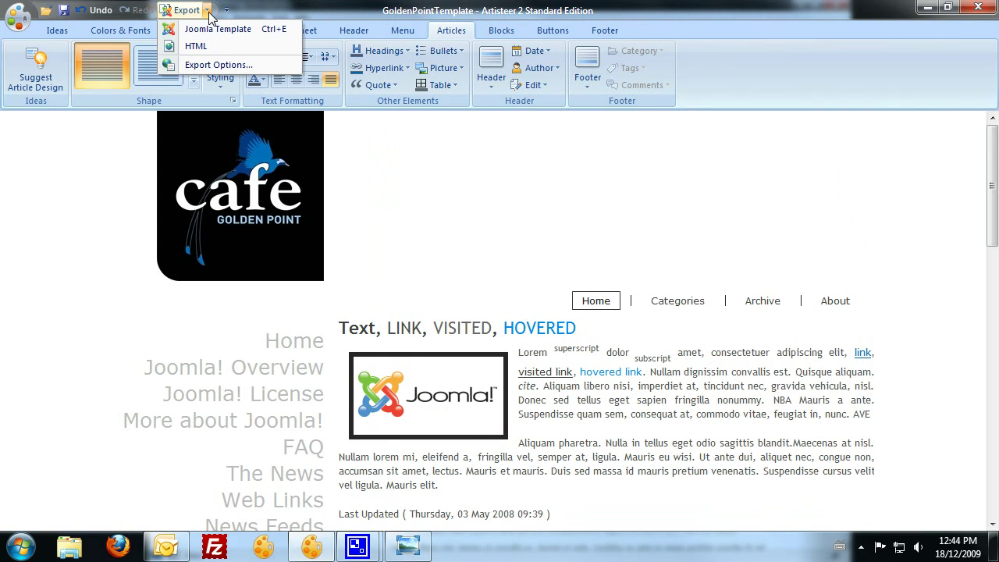
left_click(209, 32)
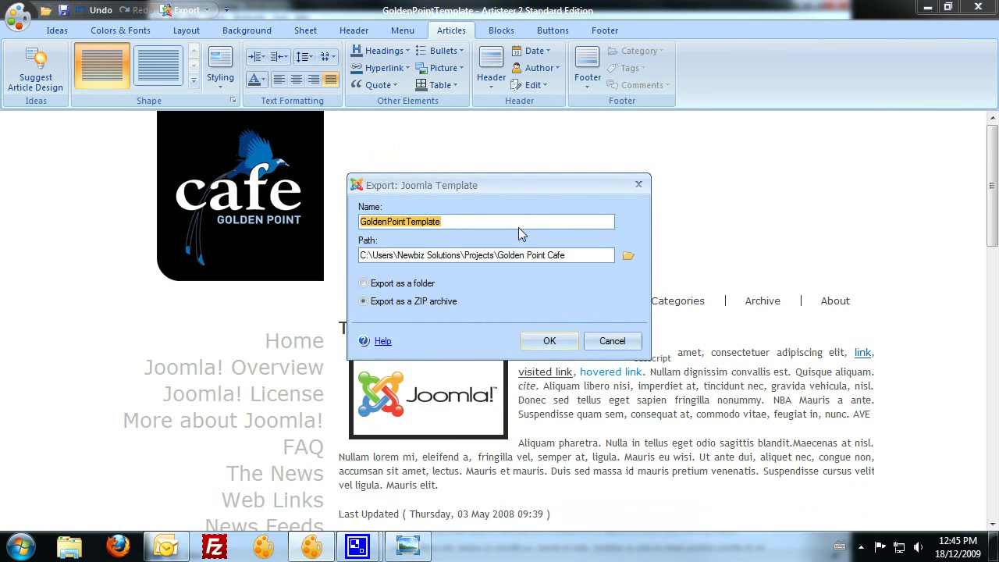
left_click(546, 341)
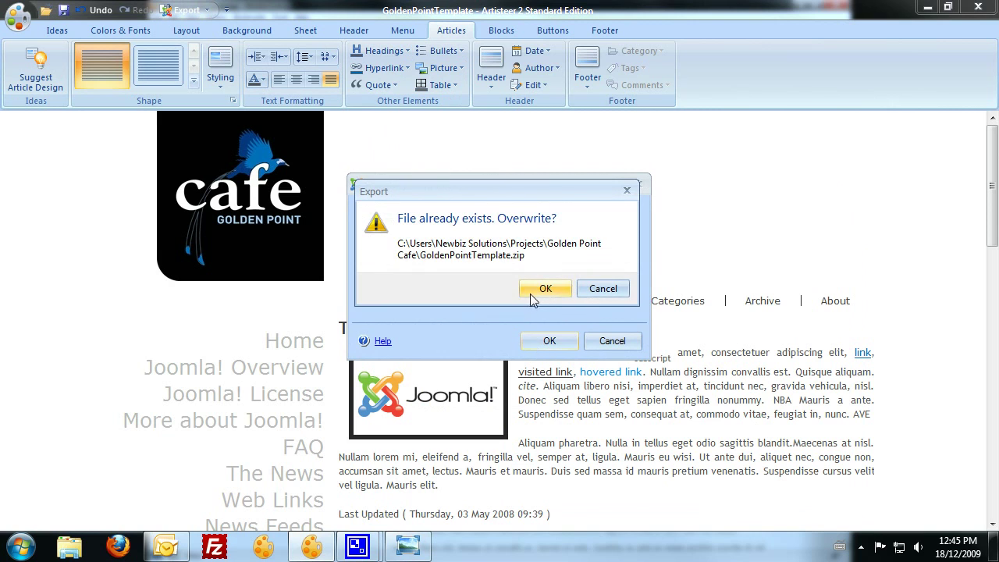
left_click(535, 287)
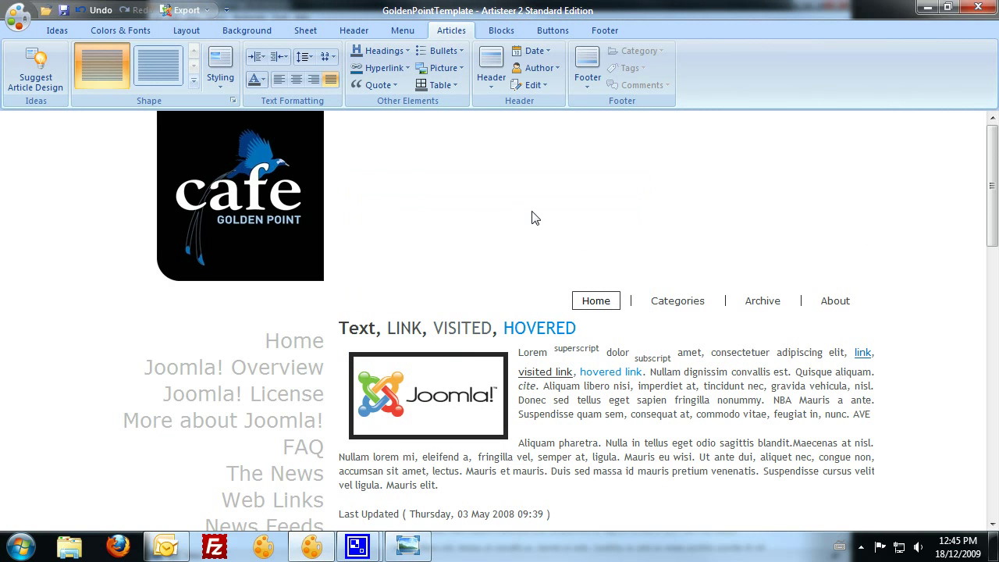
- Browse to Newbiz Solutions > Golden Point Cafe and select the 67.8 KB GoldenPointTemplate zip
left_click(69, 546)
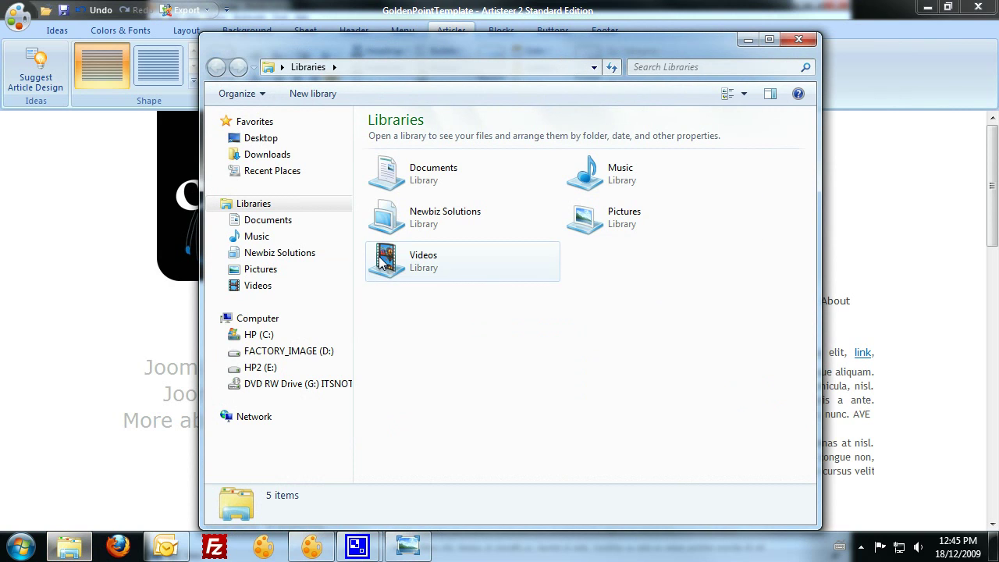
left_click(269, 252)
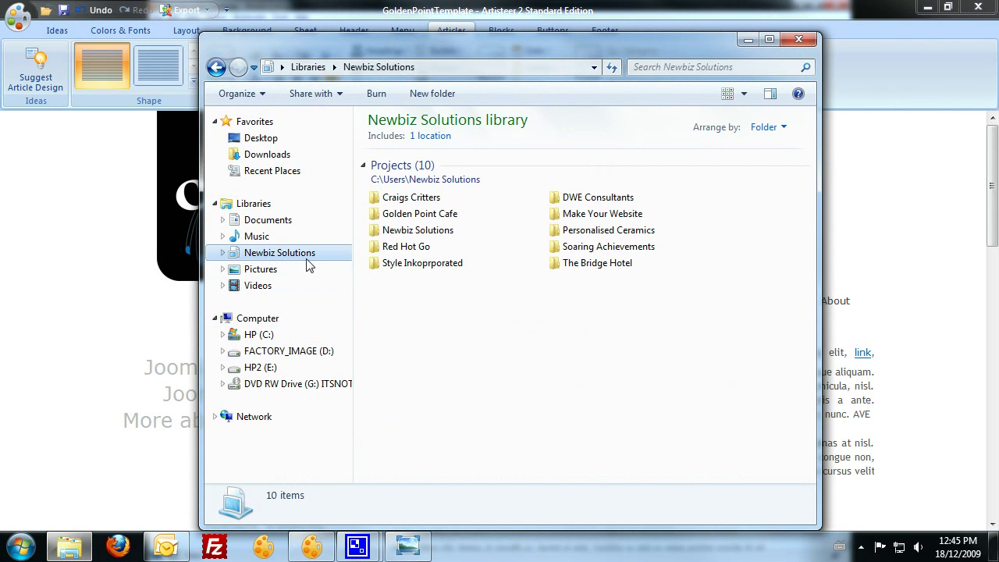
double_click(428, 224)
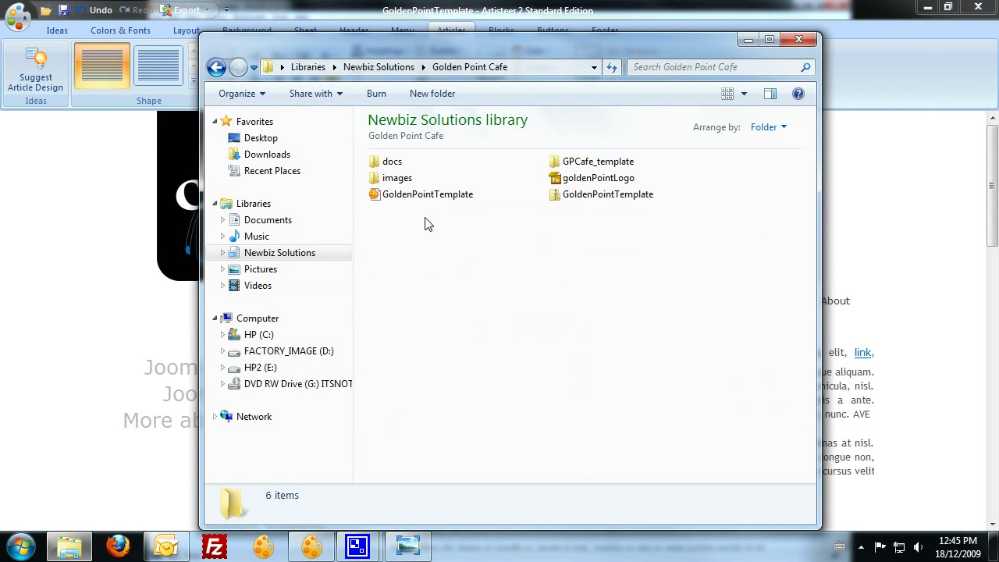
left_click(554, 199)
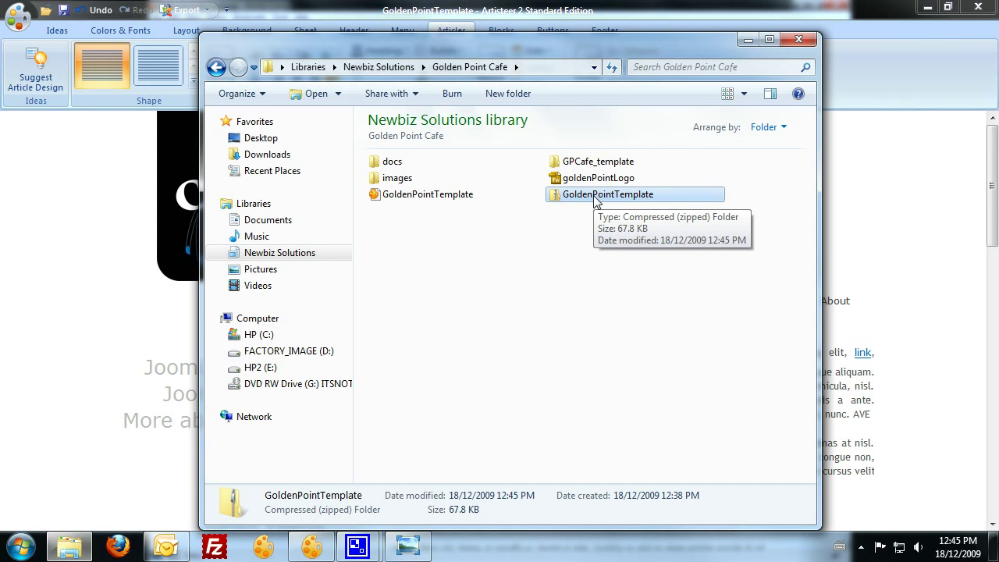
left_click(798, 39)
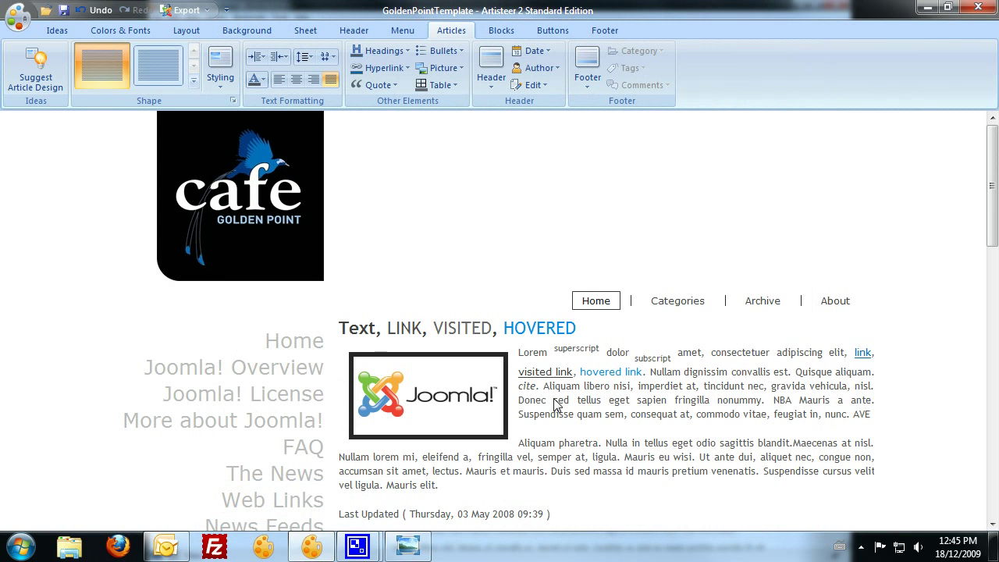